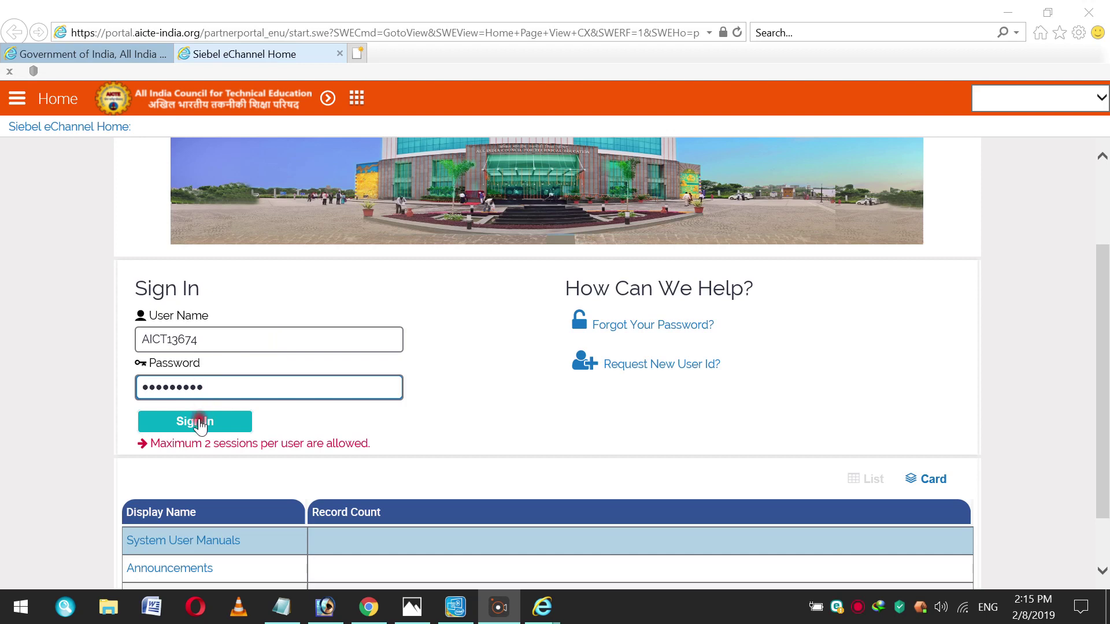
Sign in to the AICTE portal and open the Payments page of the New/Extension Approval application
click(194, 421)
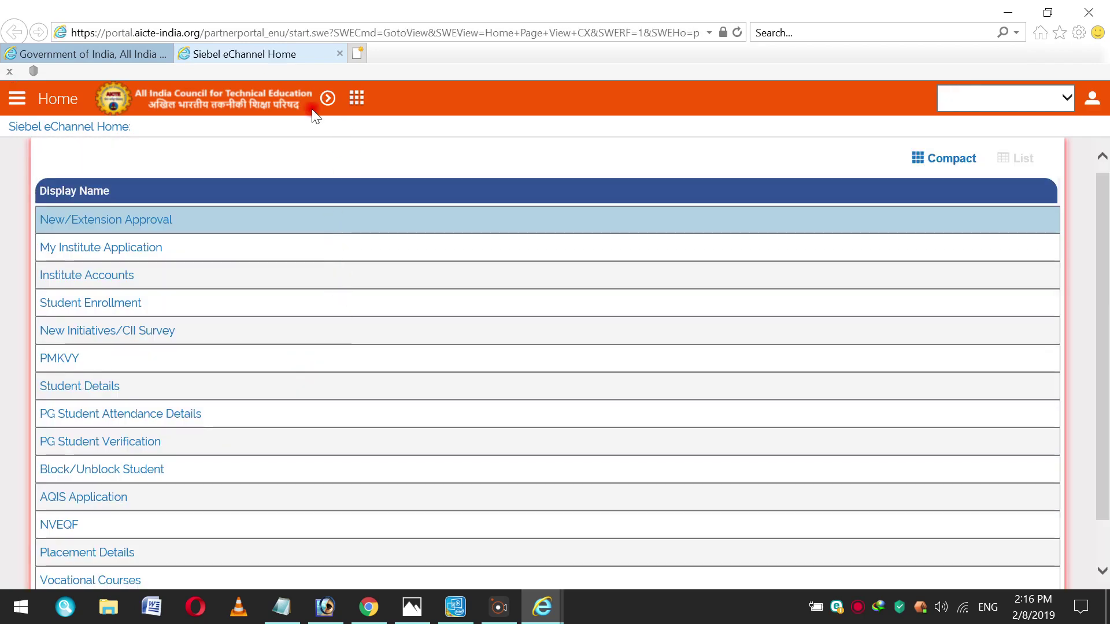
click(121, 226)
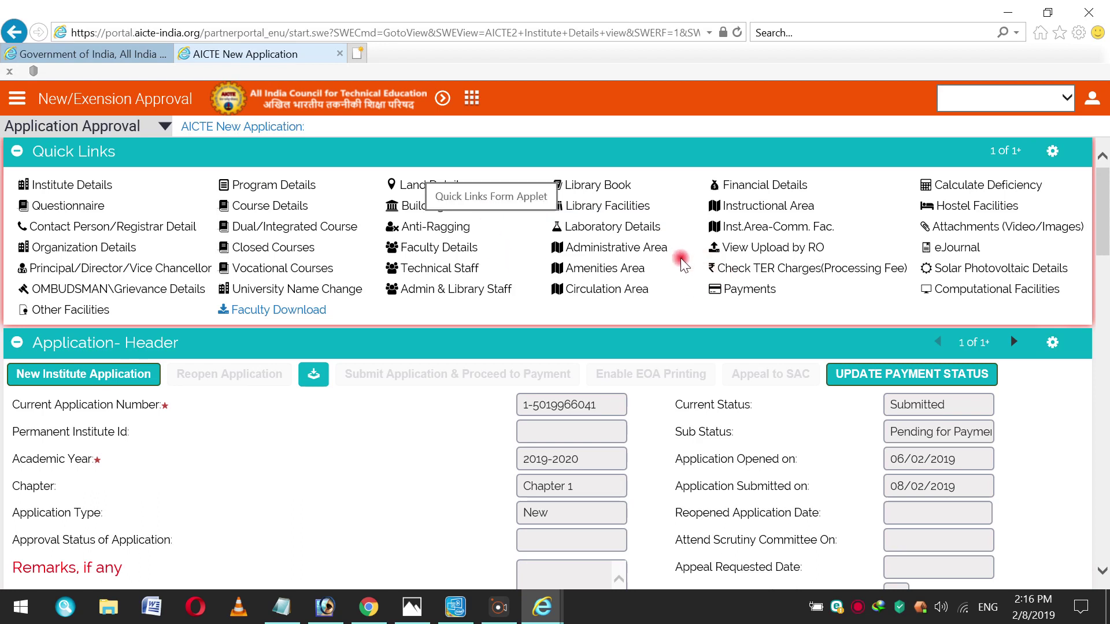
click(744, 291)
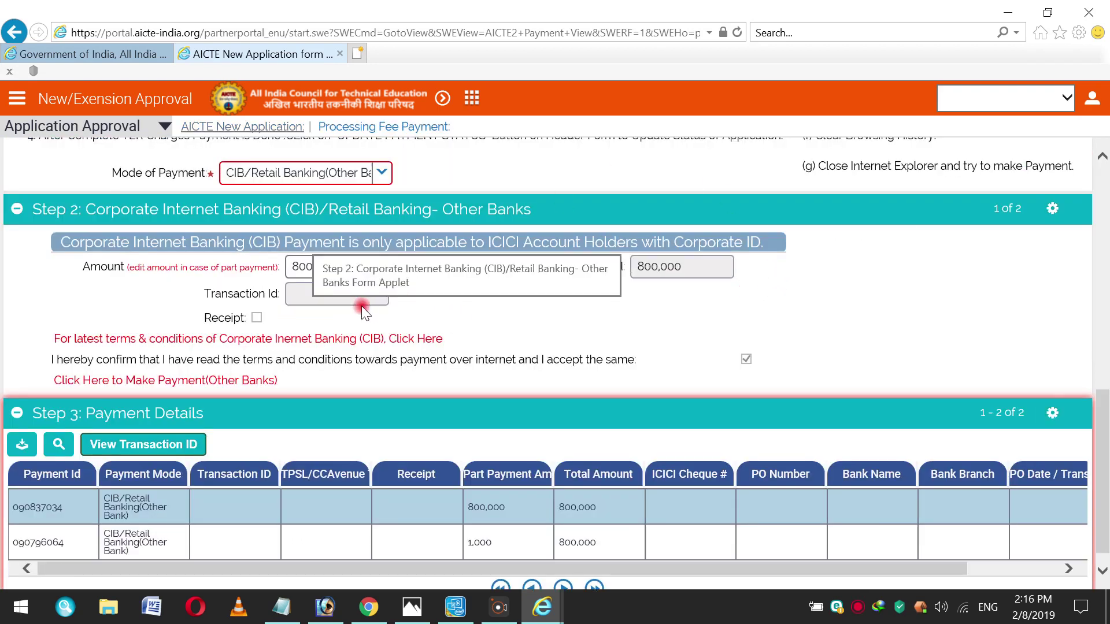
Add a new TER charges payment record and set its mode of payment to CCAvenue
scroll(347, 323, down, 1)
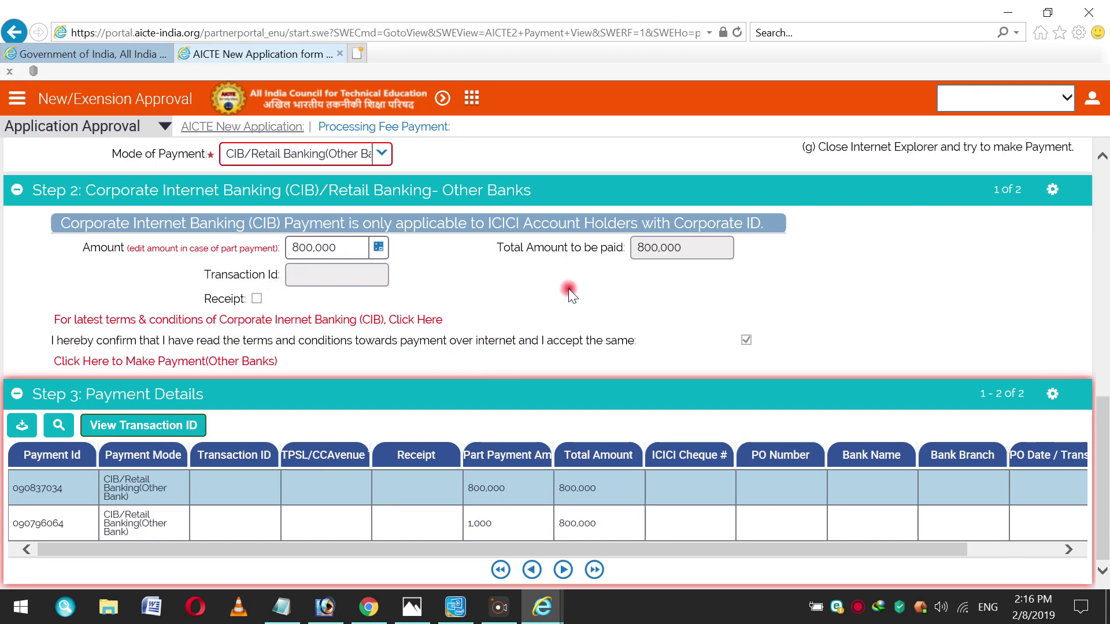
click(353, 249)
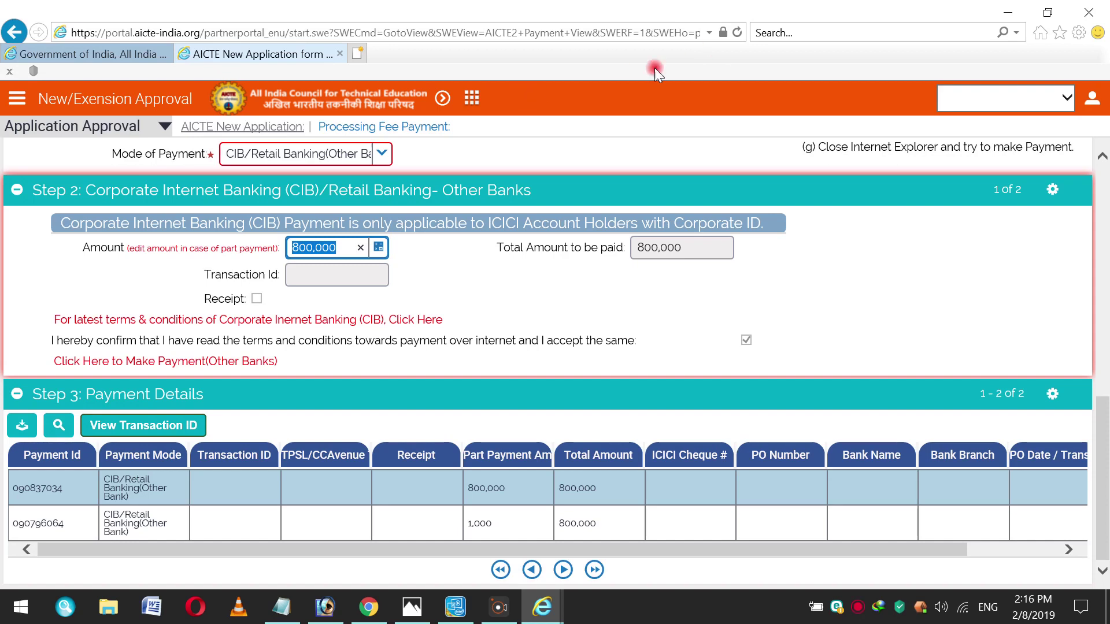
scroll(450, 272, up, 5)
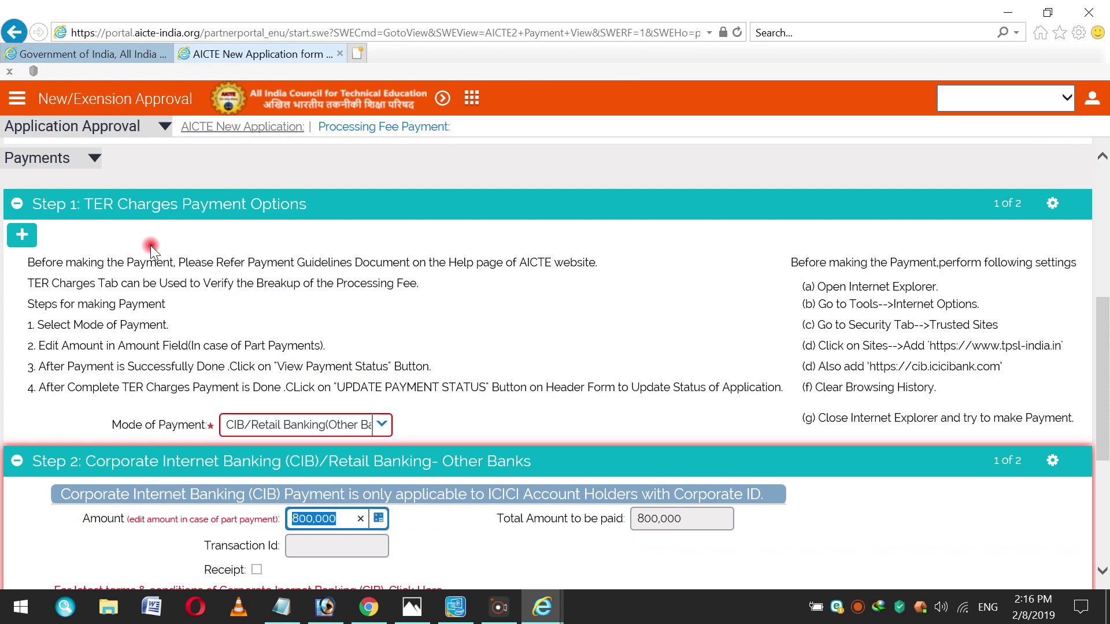
click(21, 234)
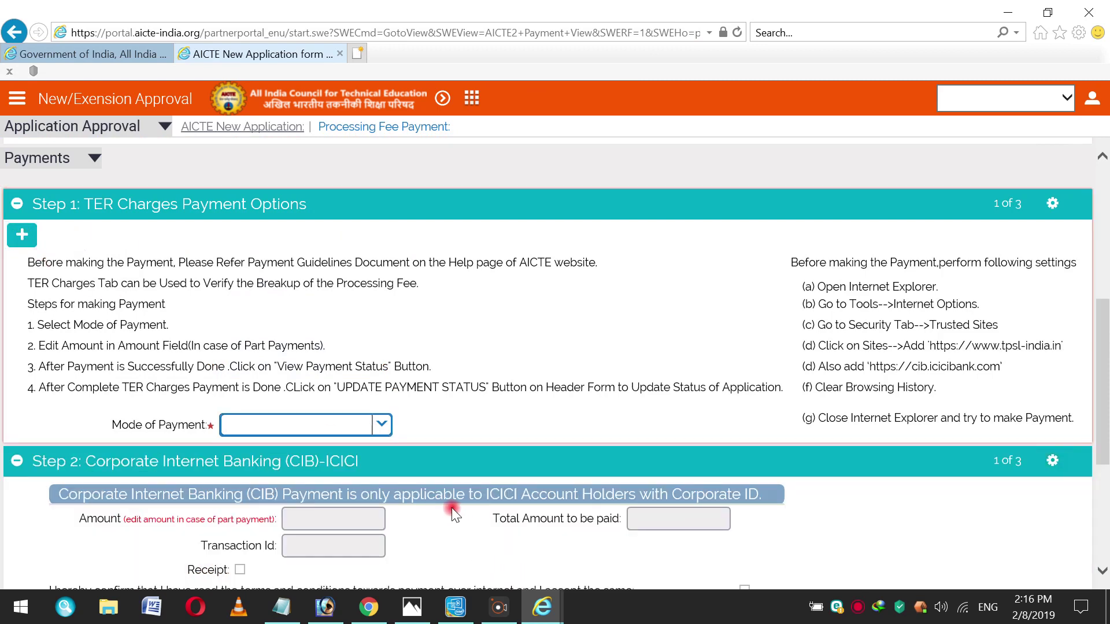
click(383, 427)
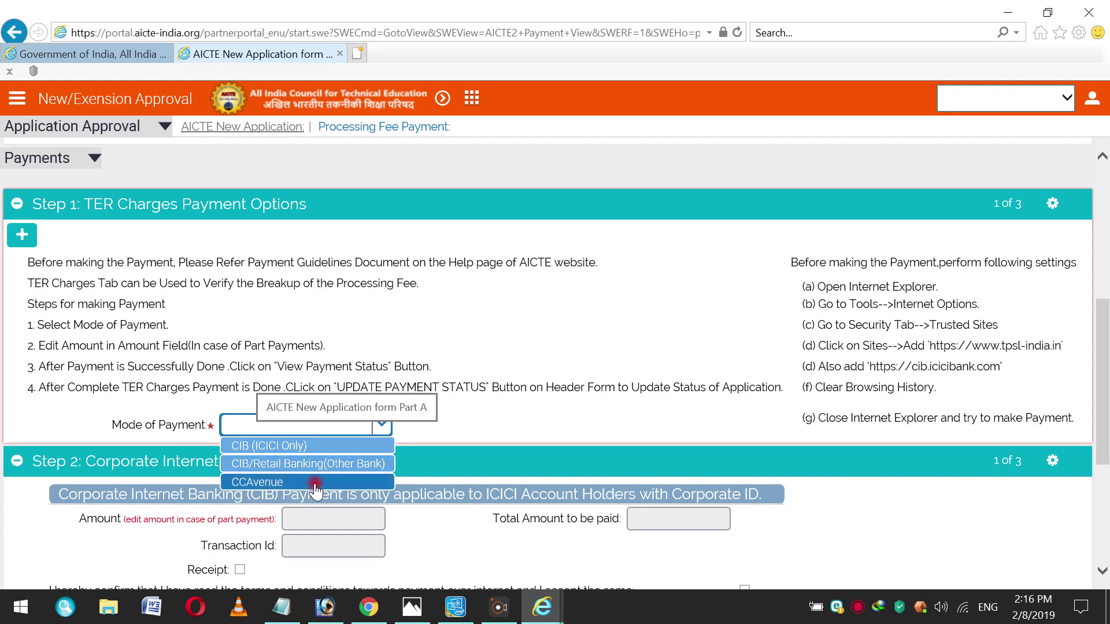
click(265, 483)
Replace the amount of the CCAvenue payment with 10 for a part payment
scroll(334, 497, down, 1)
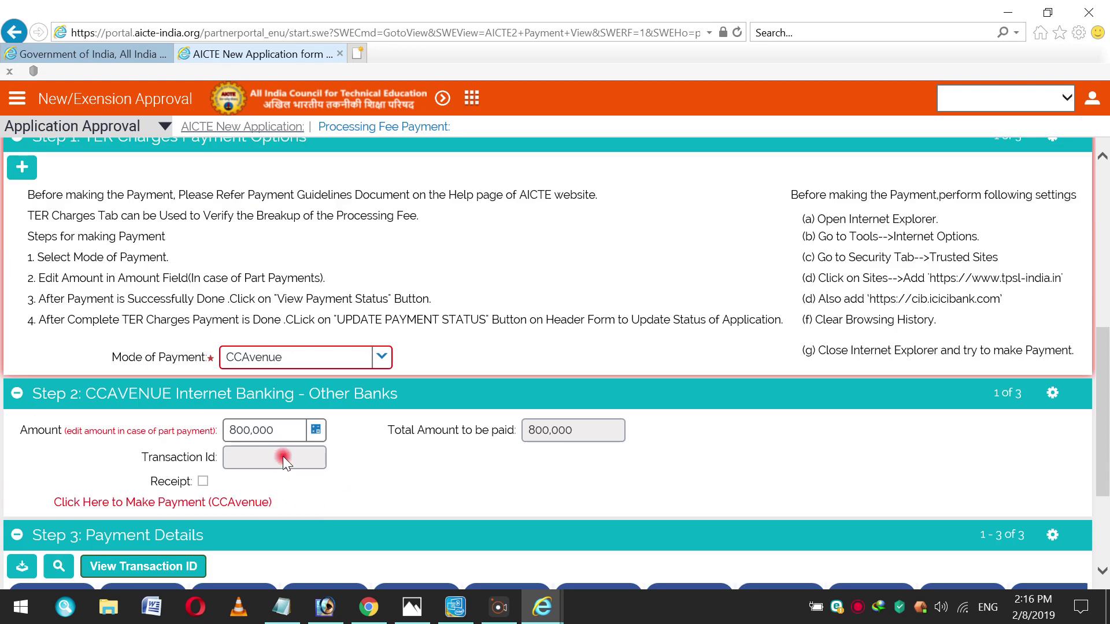
click(254, 431)
double_click(254, 431)
key(End)
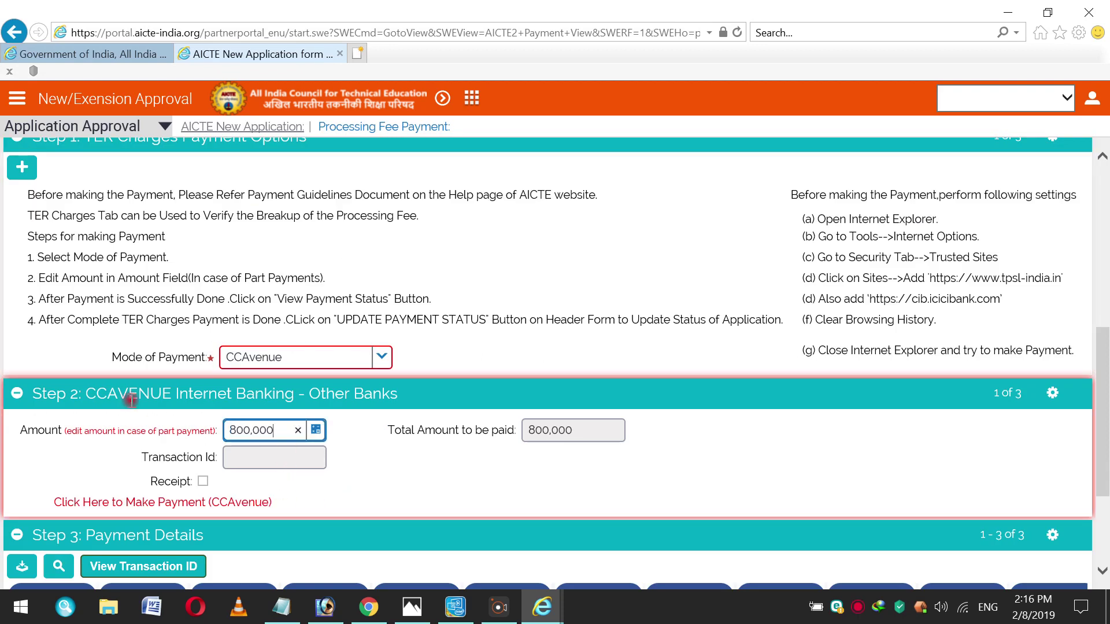
key(BackSpace)
key(BackSpace)
key(BackSpace)
key(BackSpace)
key(BackSpace)
key(BackSpace)
key(BackSpace)
text(10)
Proceed with the CCAvenue payment, choosing Kotak net banking, and continue to the bank's login page
scroll(208, 417, down, 3)
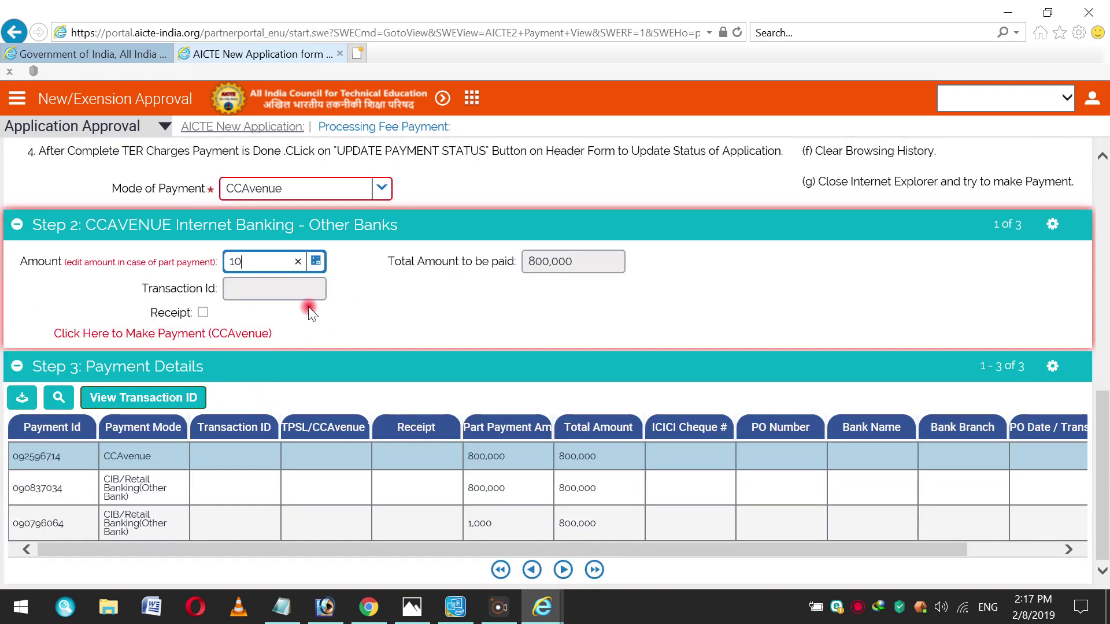
click(142, 335)
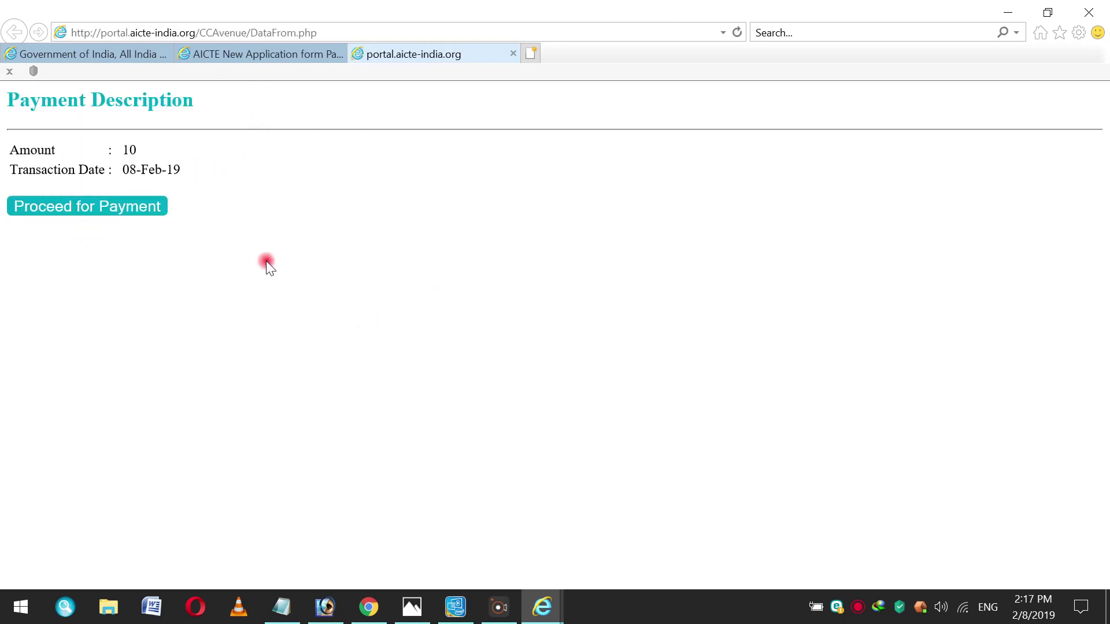
click(110, 209)
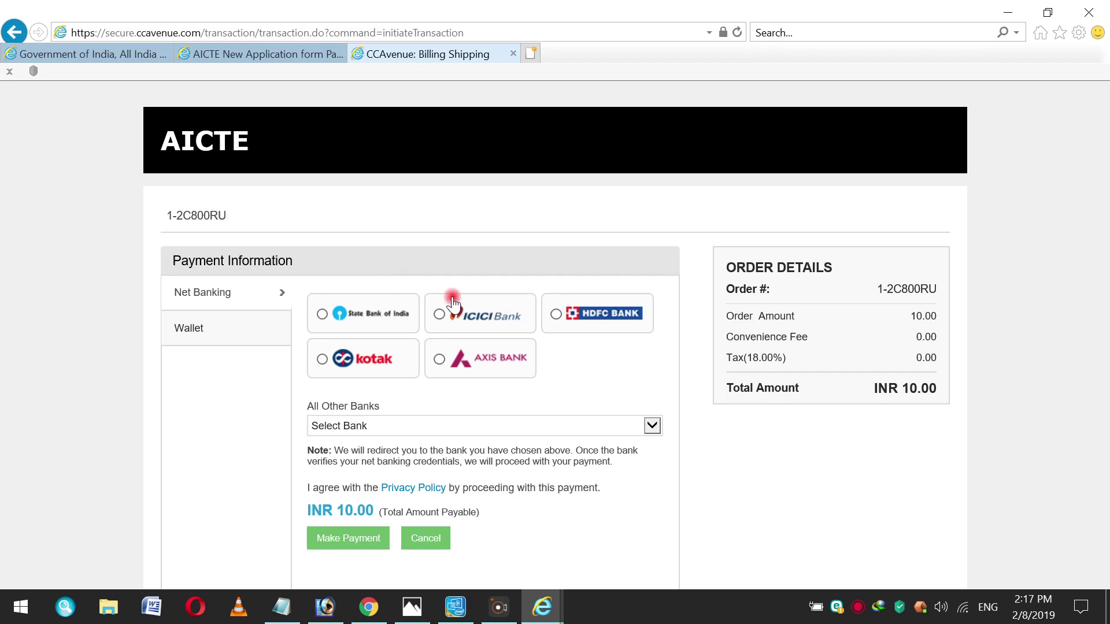
click(375, 364)
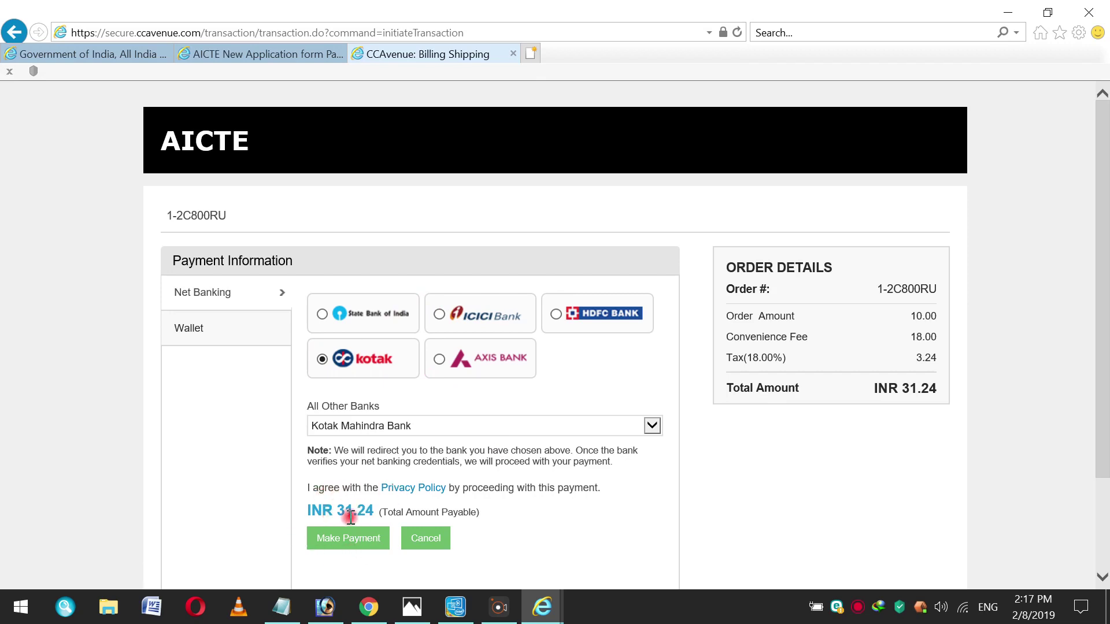
click(348, 542)
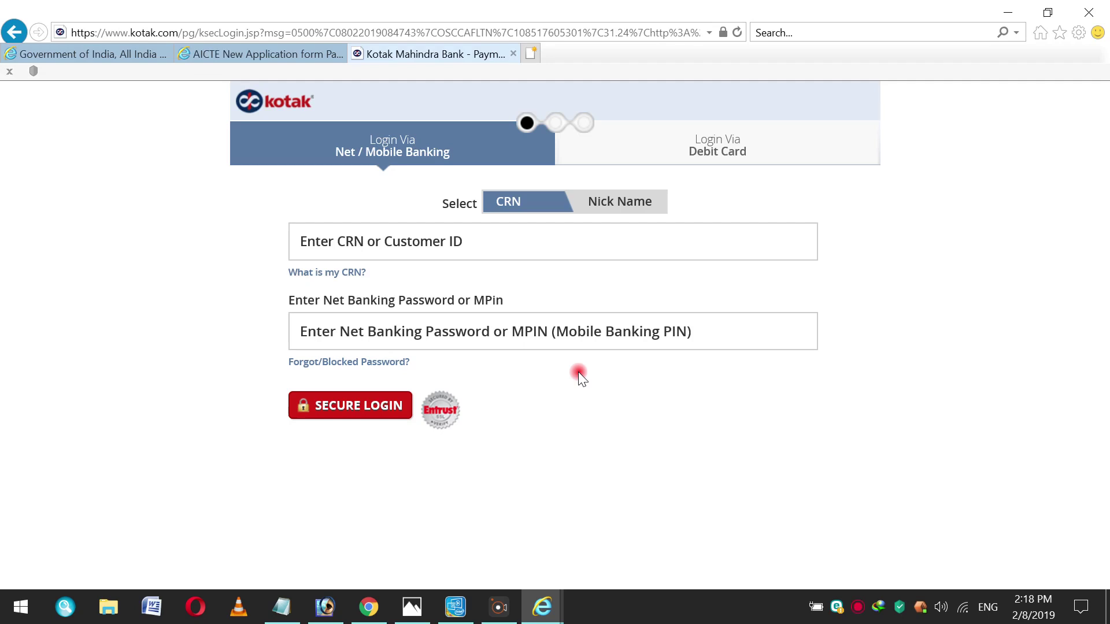
Return to the AICTE application form and review the available mode of payment options without changing the selection
click(259, 52)
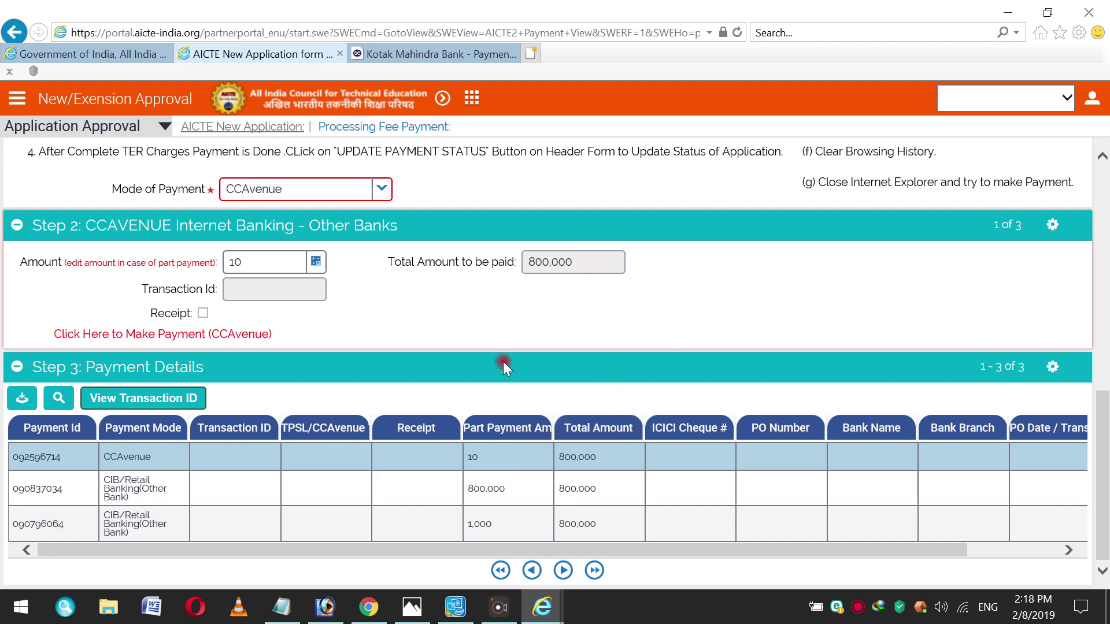
scroll(370, 279, up, 1)
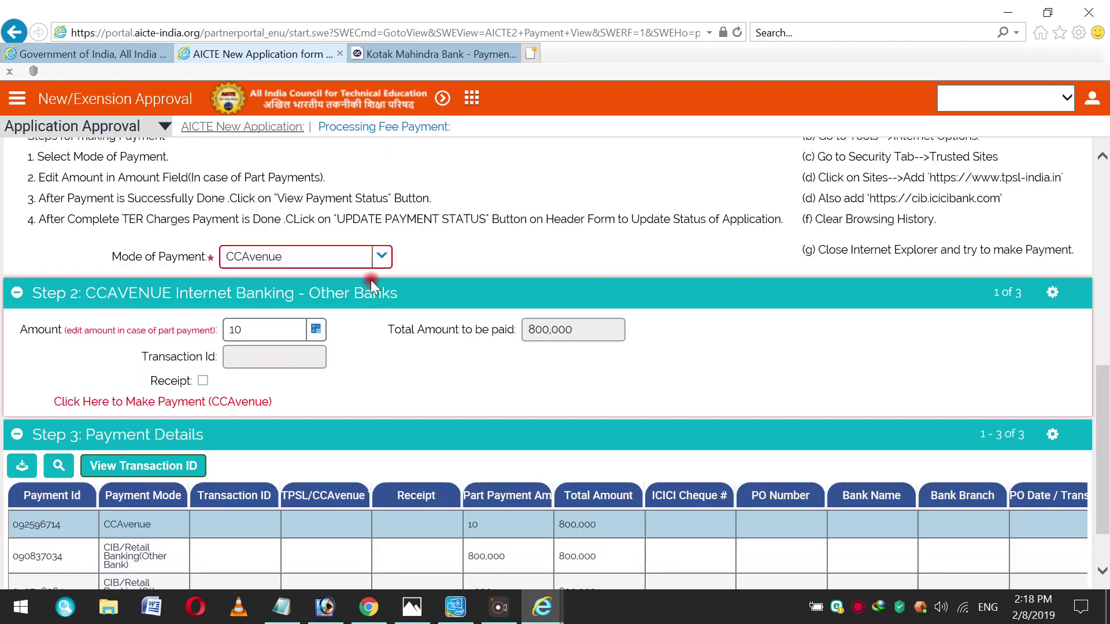
scroll(381, 269, up, 1)
click(375, 310)
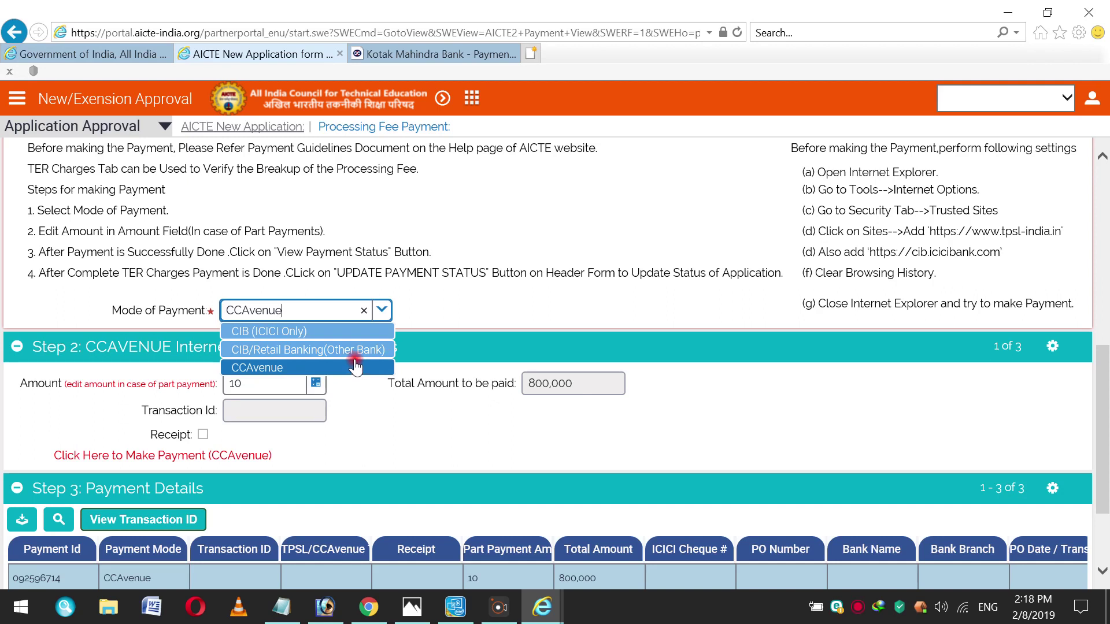
click(828, 234)
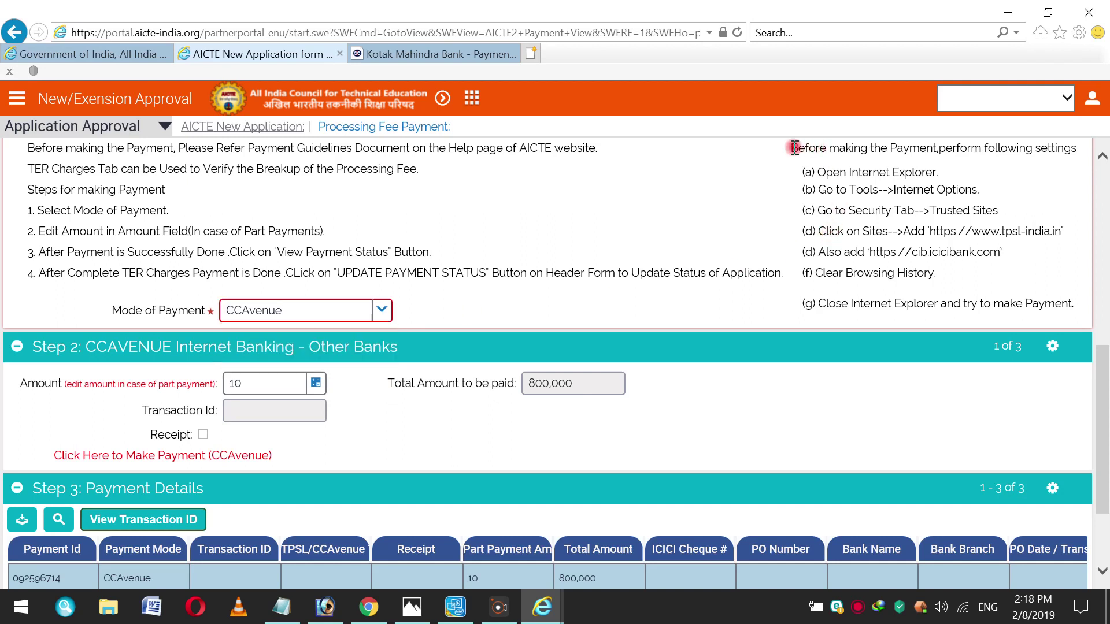
Review the Internet Explorer settings listed for completion before making the payment, including the trusted sites
drag(782, 148, 973, 232)
drag(912, 253, 996, 254)
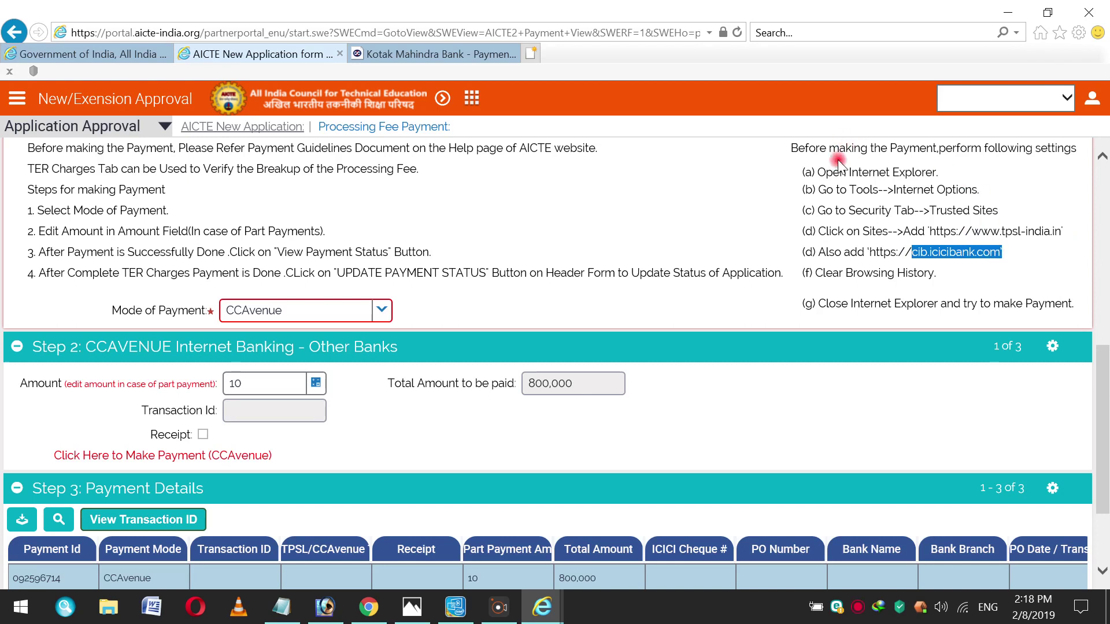
click(805, 169)
drag(804, 169, 1040, 297)
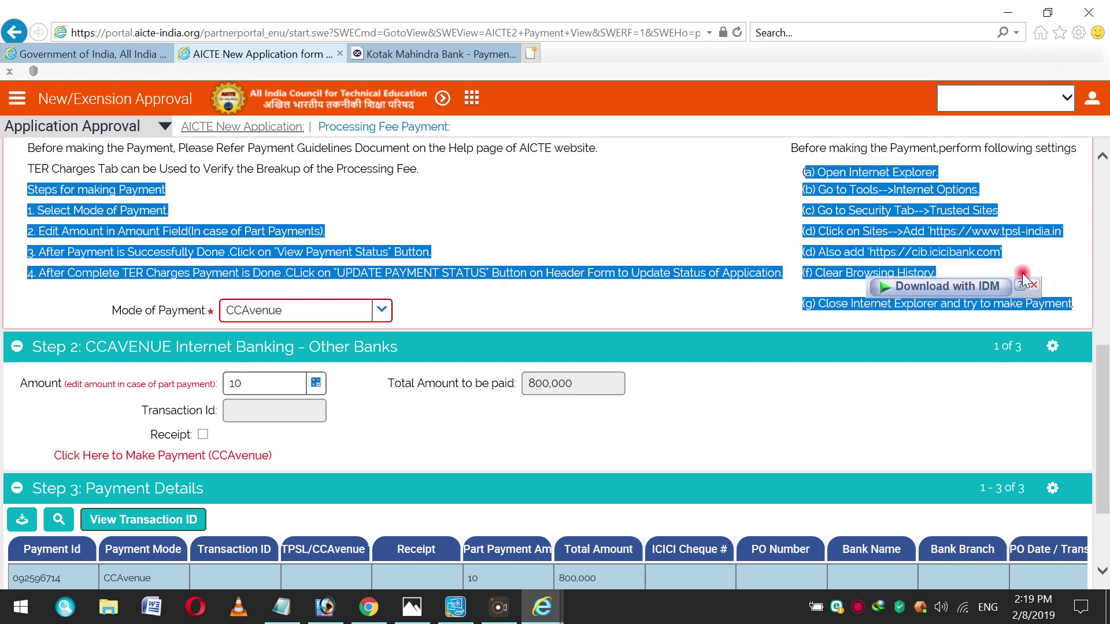
click(977, 234)
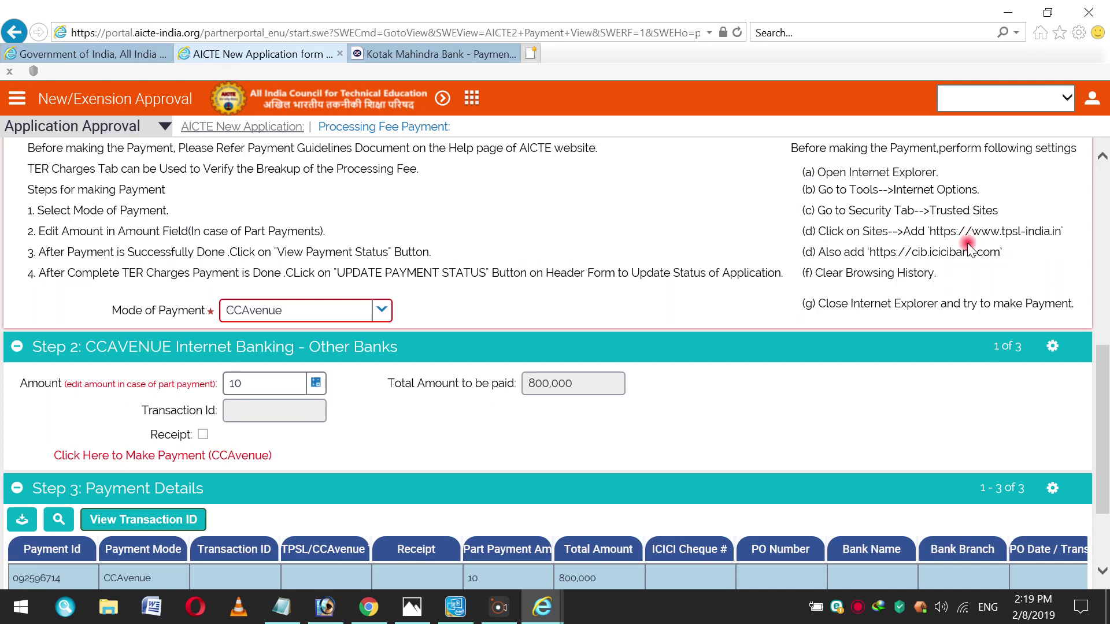